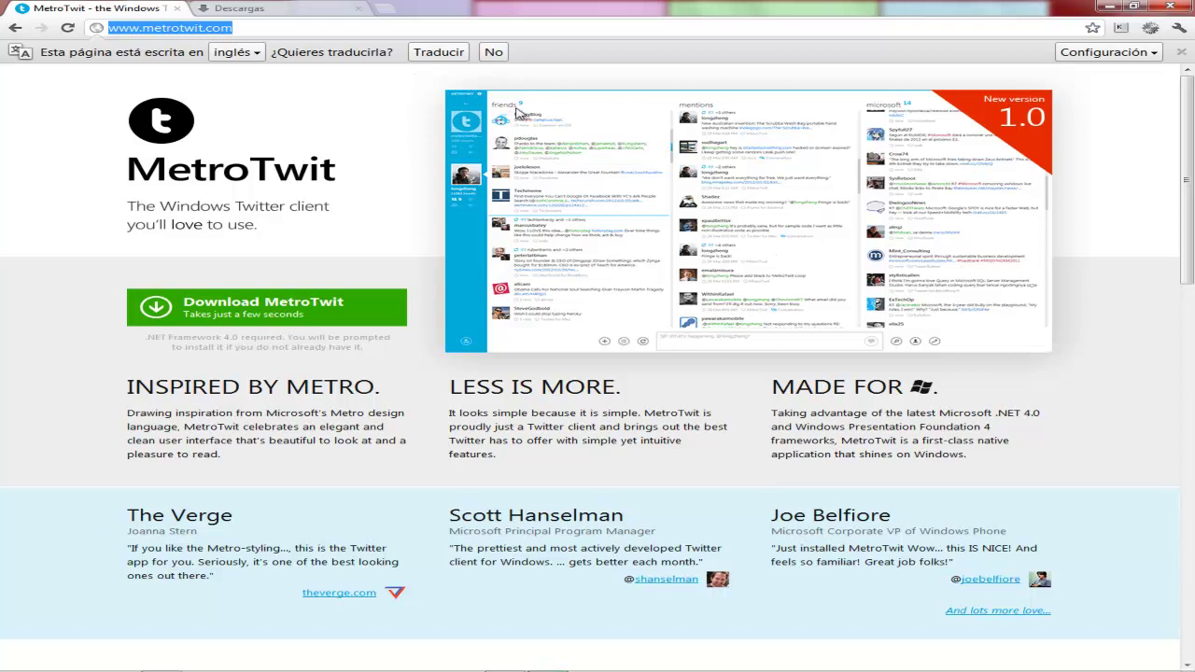
Download MetroTwitSetup.exe in Chrome, open it, and allow it past the security warning
click(293, 327)
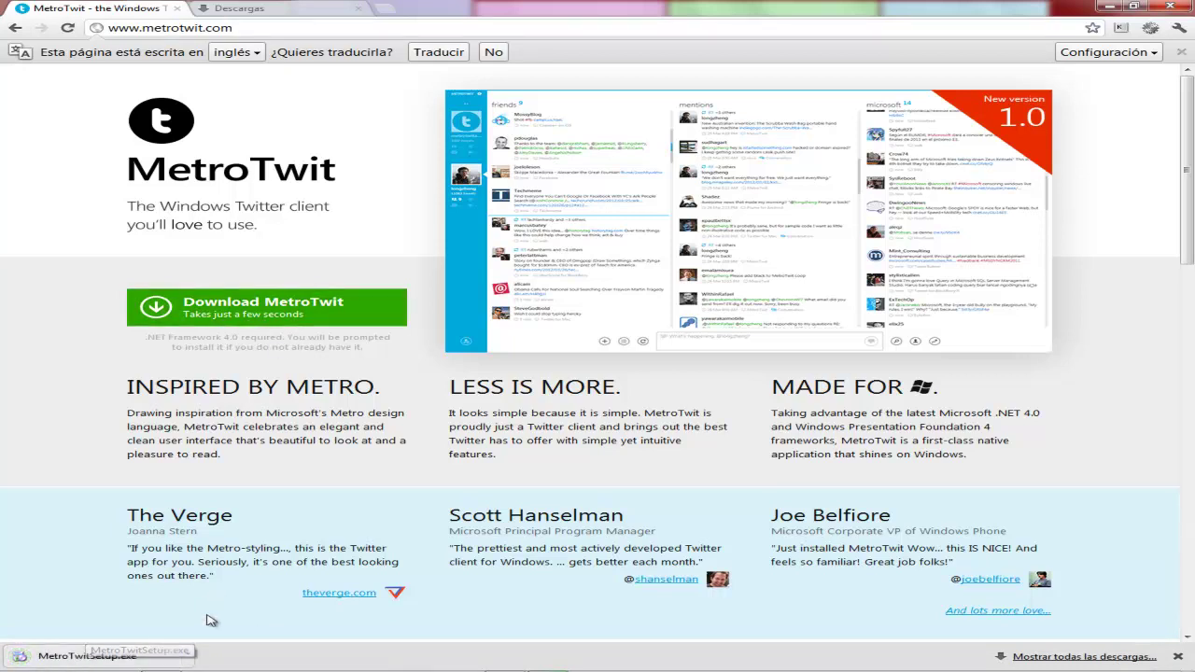
click(188, 658)
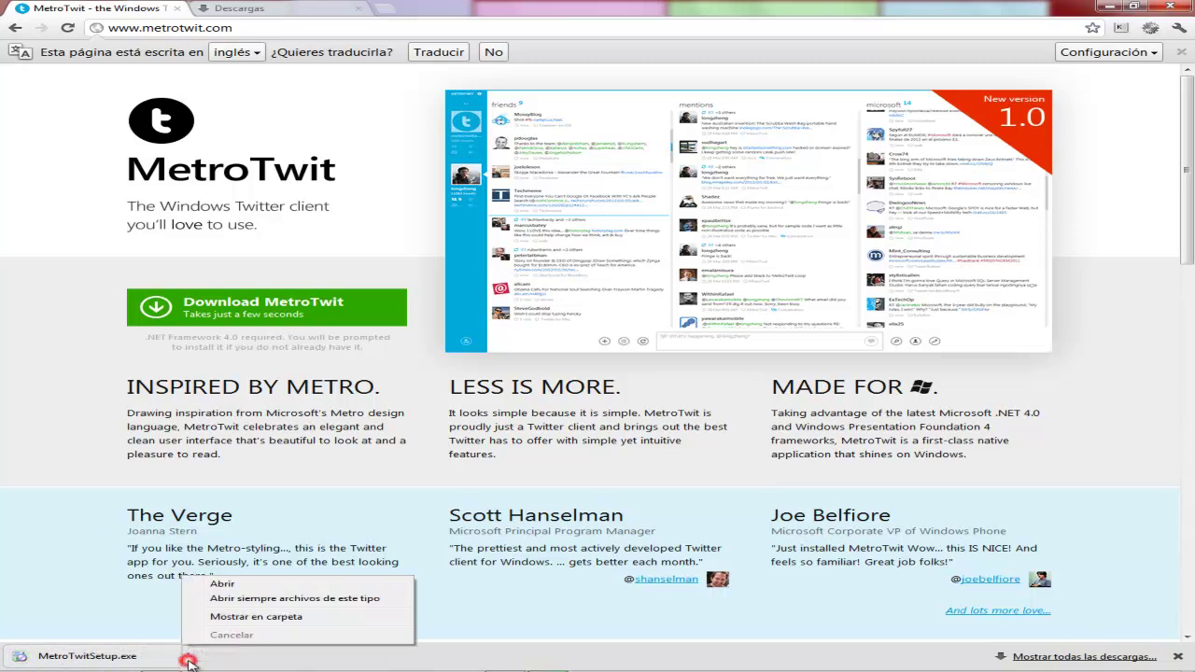
click(251, 586)
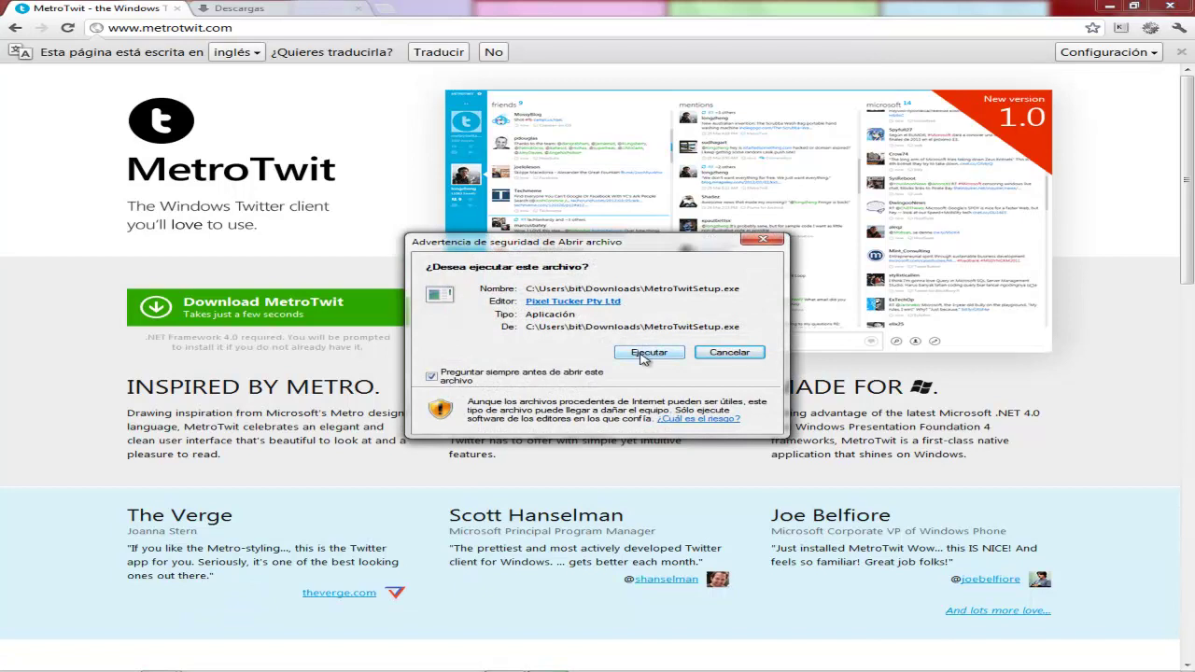
click(645, 354)
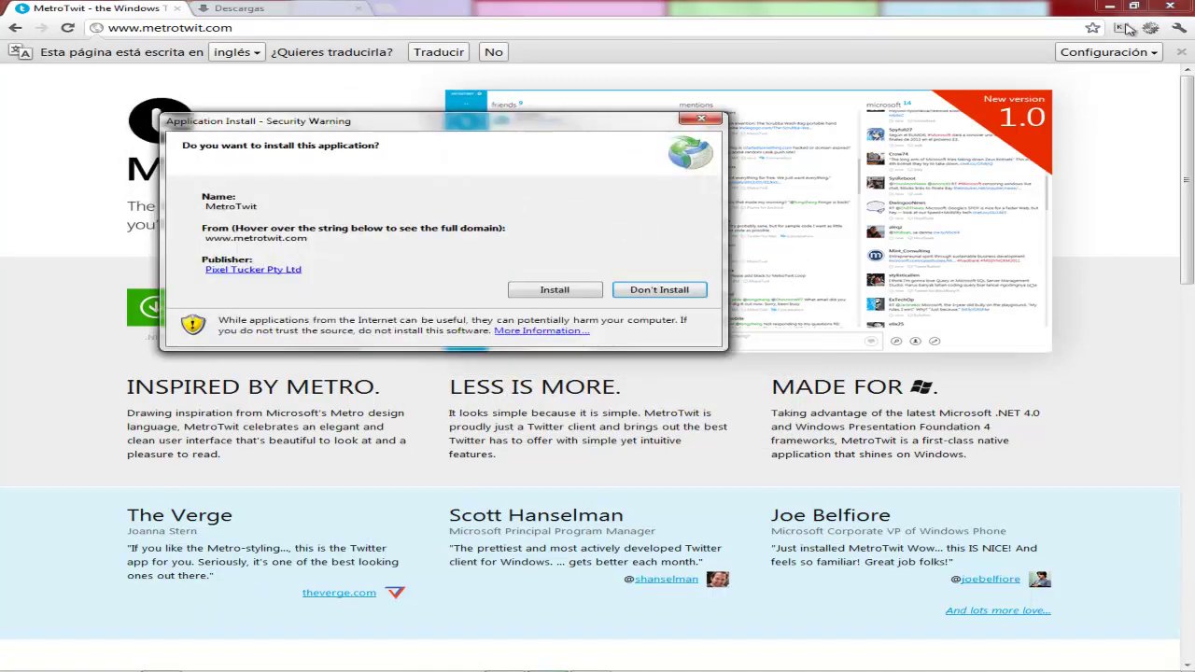
Install MetroTwit from the ClickOnce Application Install dialog and let the installation finish
click(1173, 8)
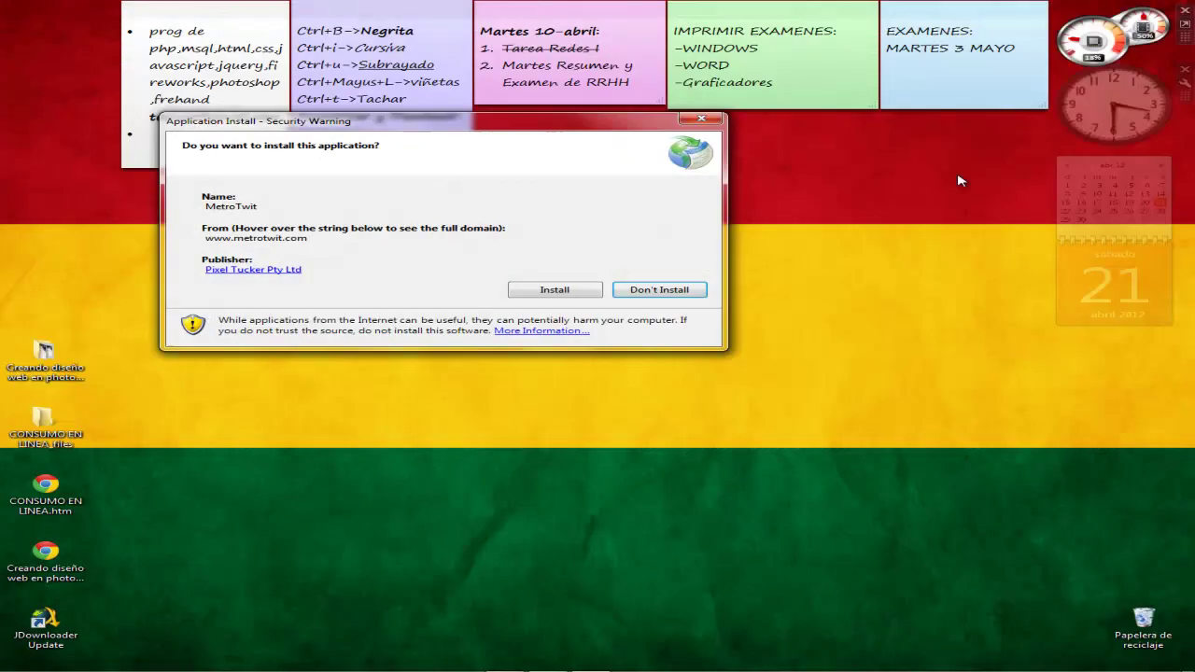
click(565, 295)
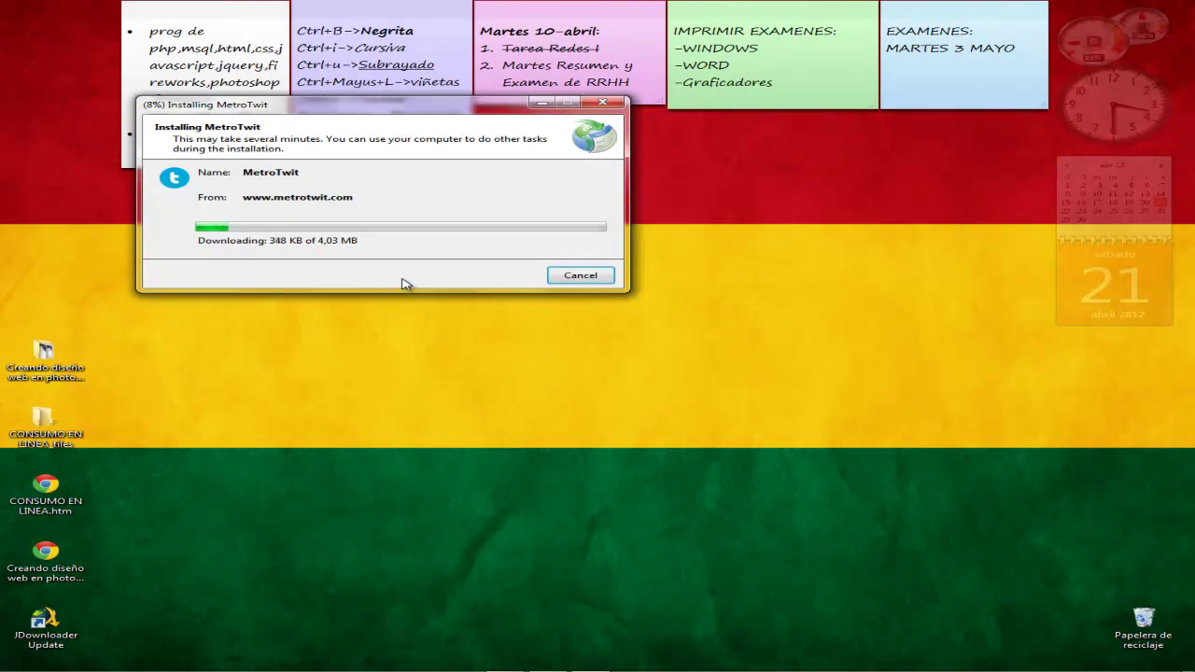
drag(431, 112, 418, 206)
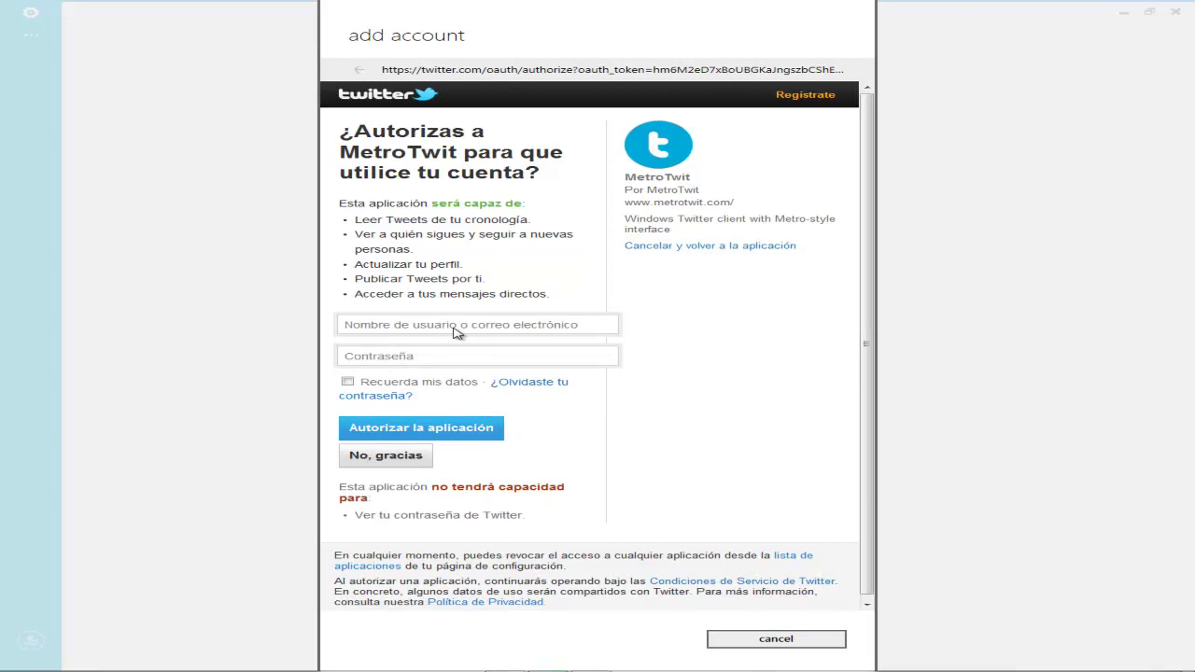
Enter the account username and password, tick Recuerda mis datos, and authorize MetroTwit
click(390, 332)
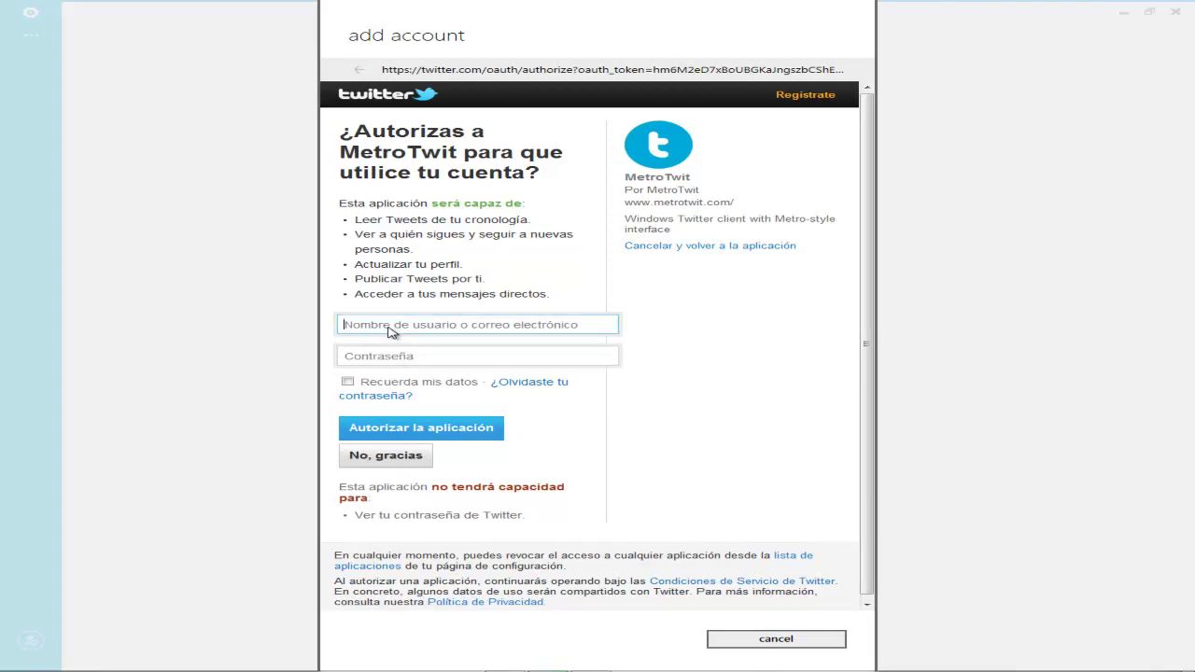
click(391, 332)
text(@bitduarte)
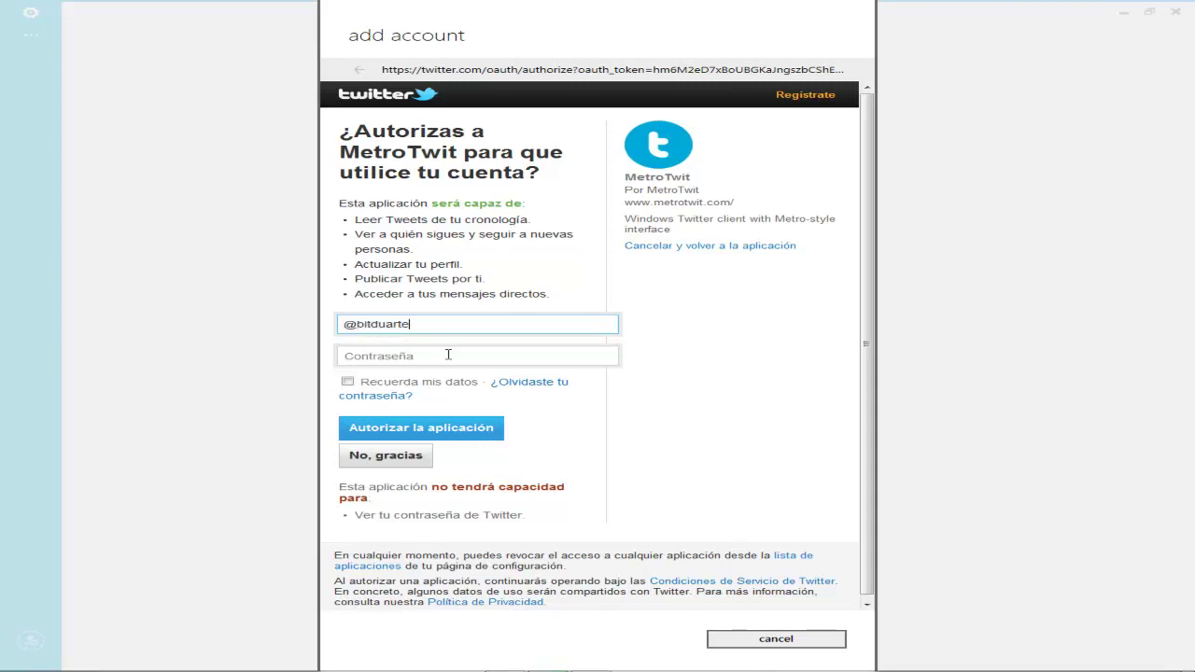
click(448, 355)
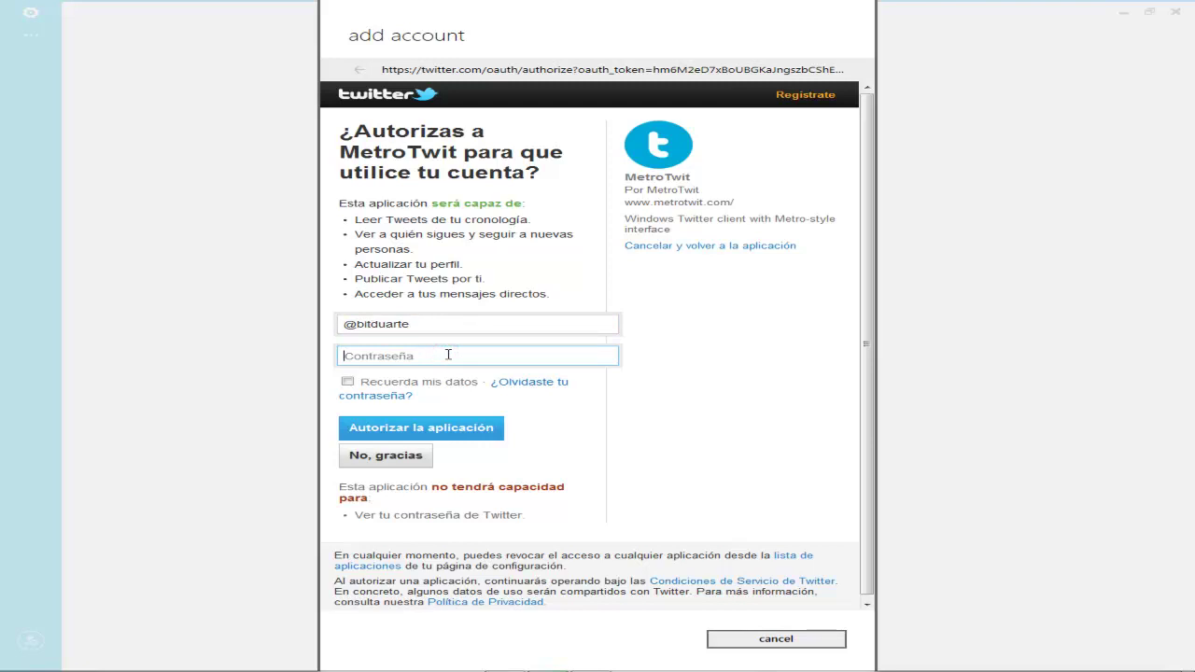
text(••••)
click(349, 382)
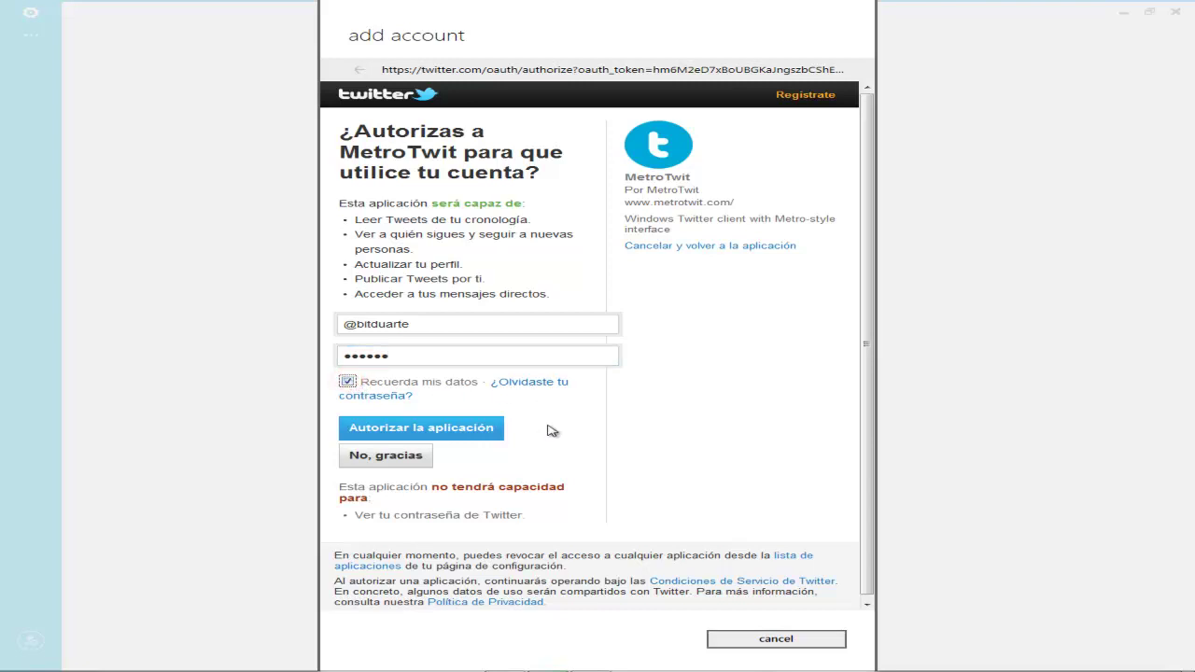
click(475, 433)
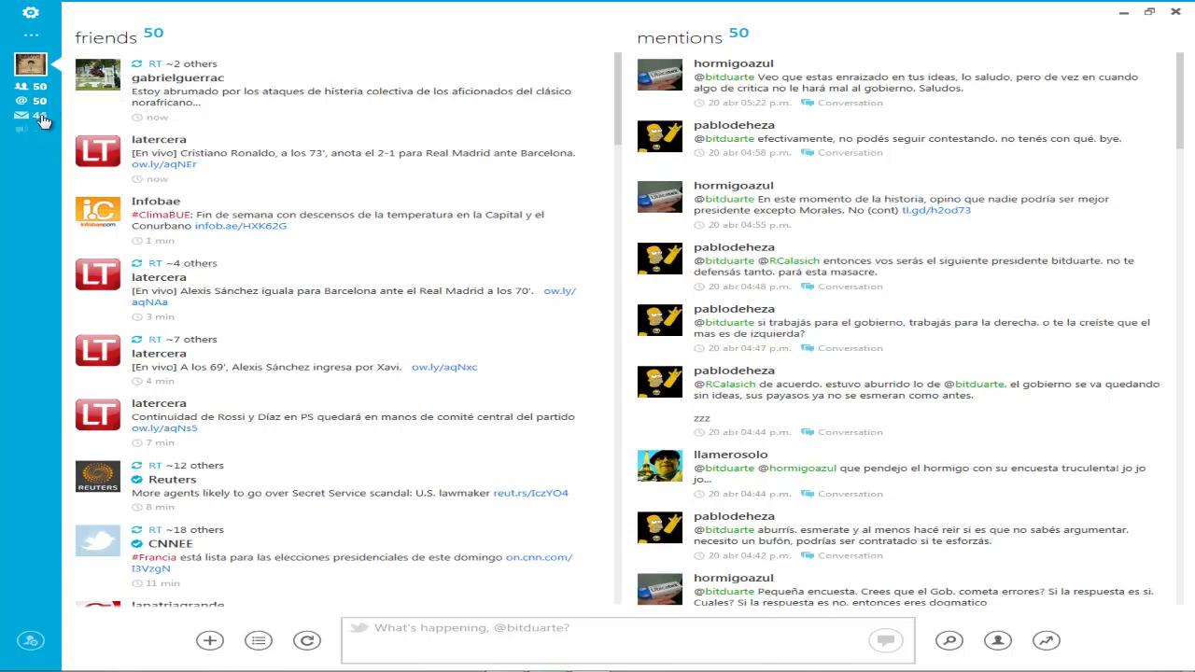
Expand and collapse the profile sidebar, then open the MetroTwit settings page
click(31, 35)
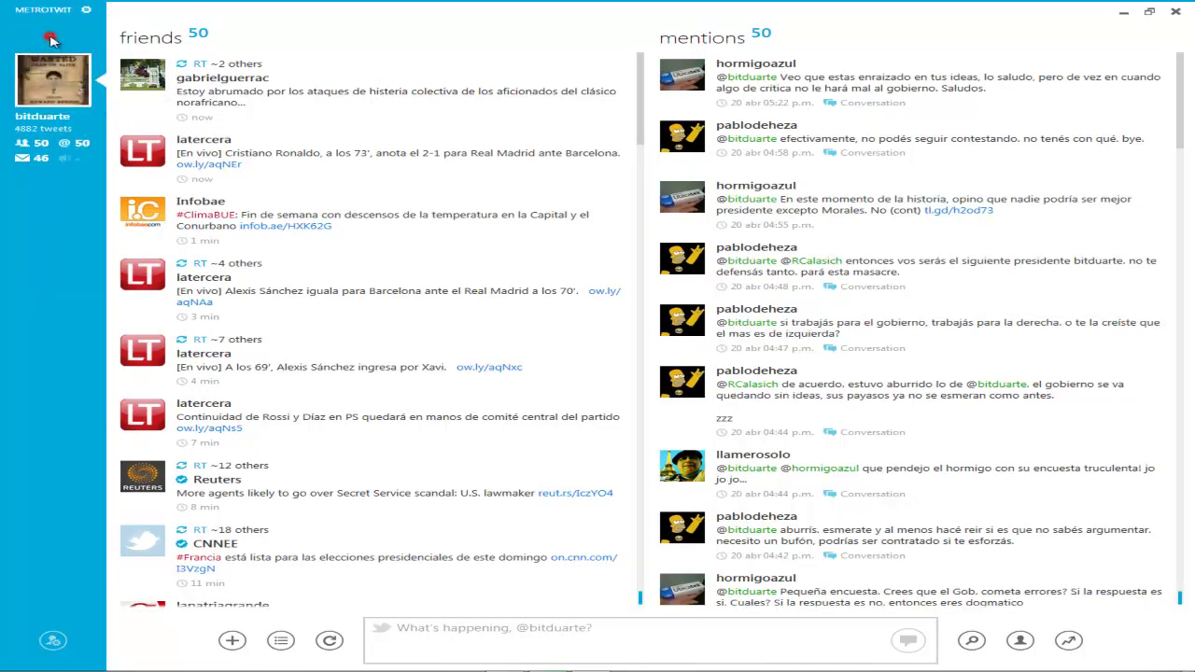
click(52, 41)
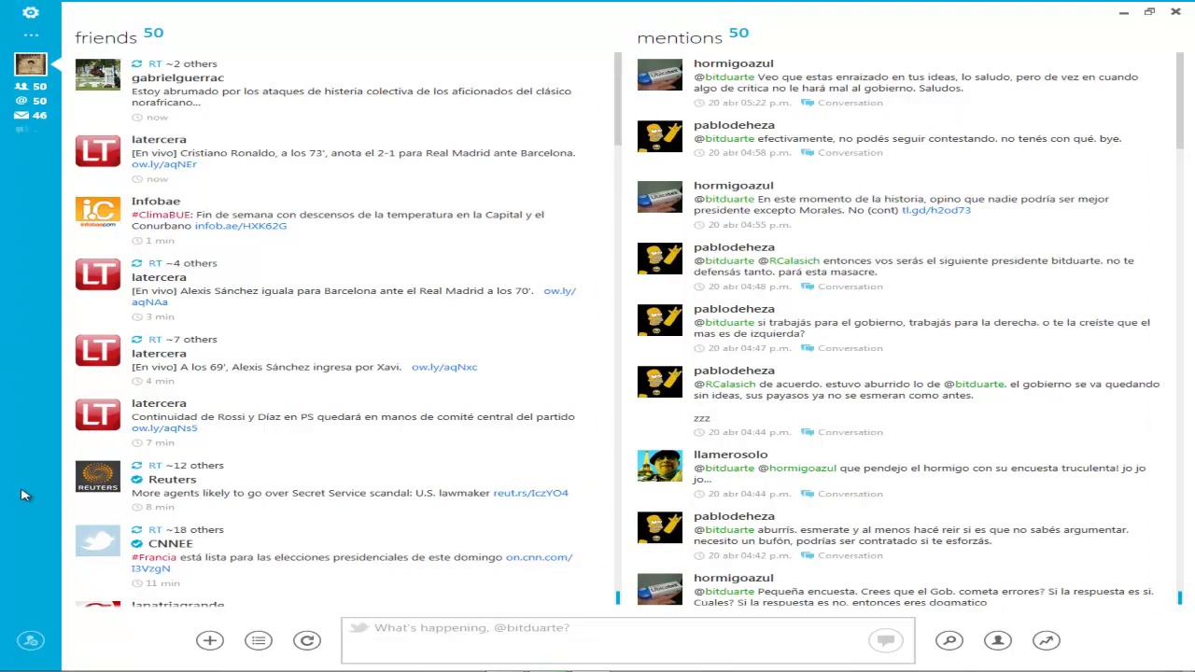
click(31, 16)
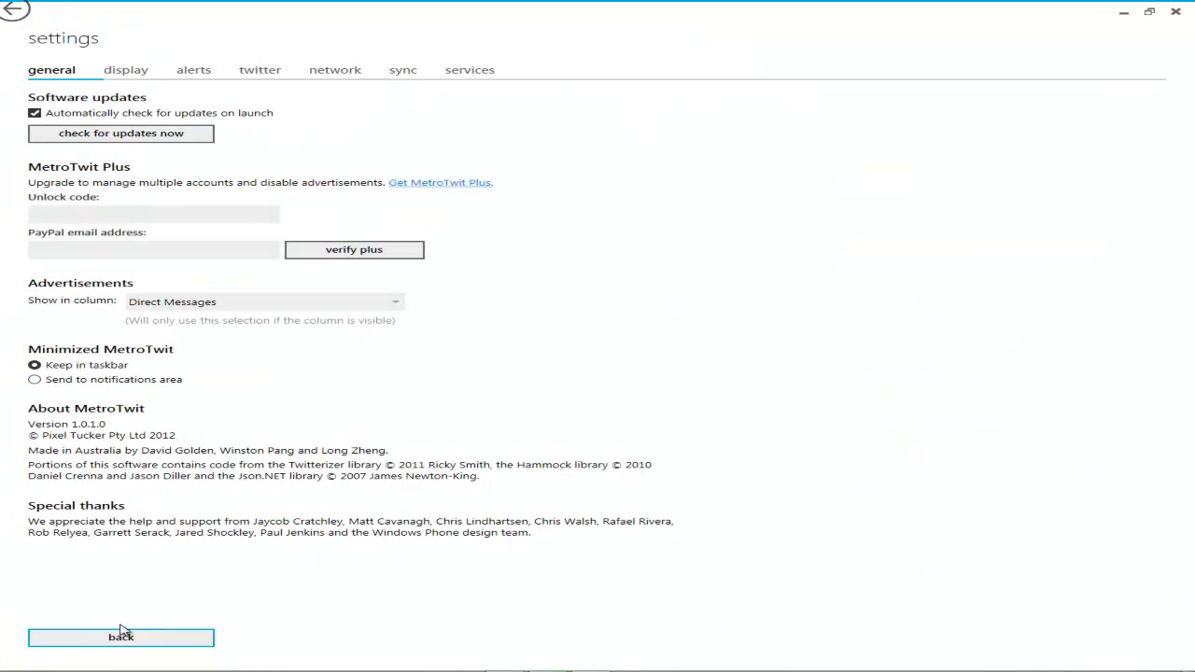
Check for updates on the general tab, then view the display and alerts tabs
click(58, 136)
click(131, 73)
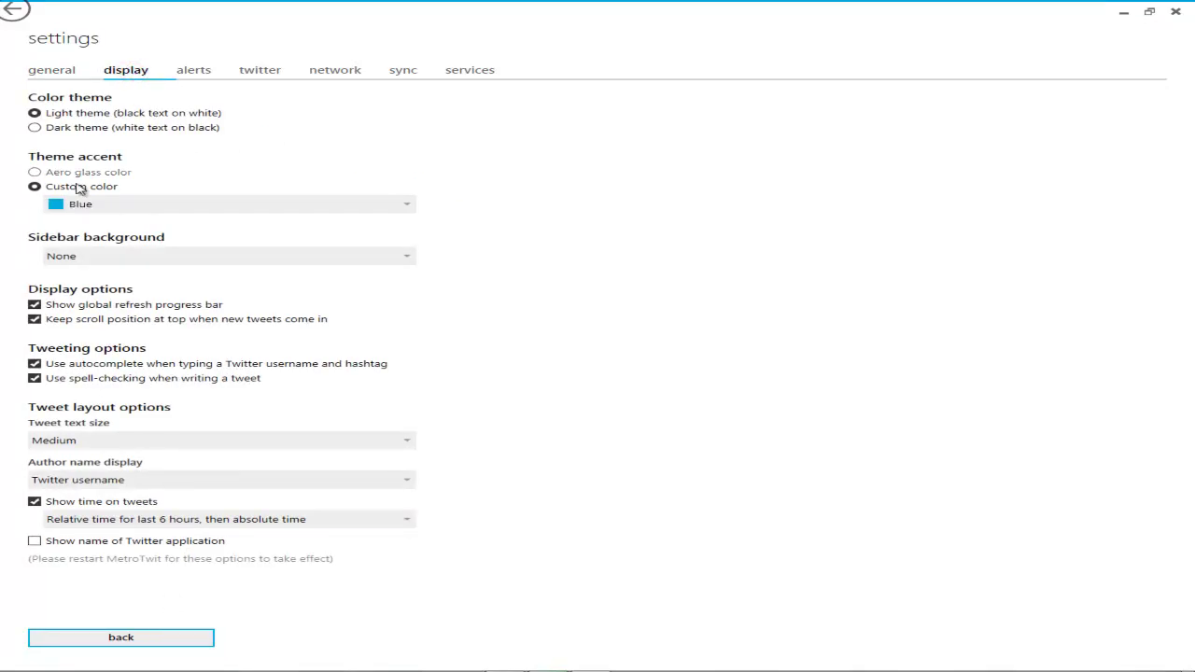
click(189, 74)
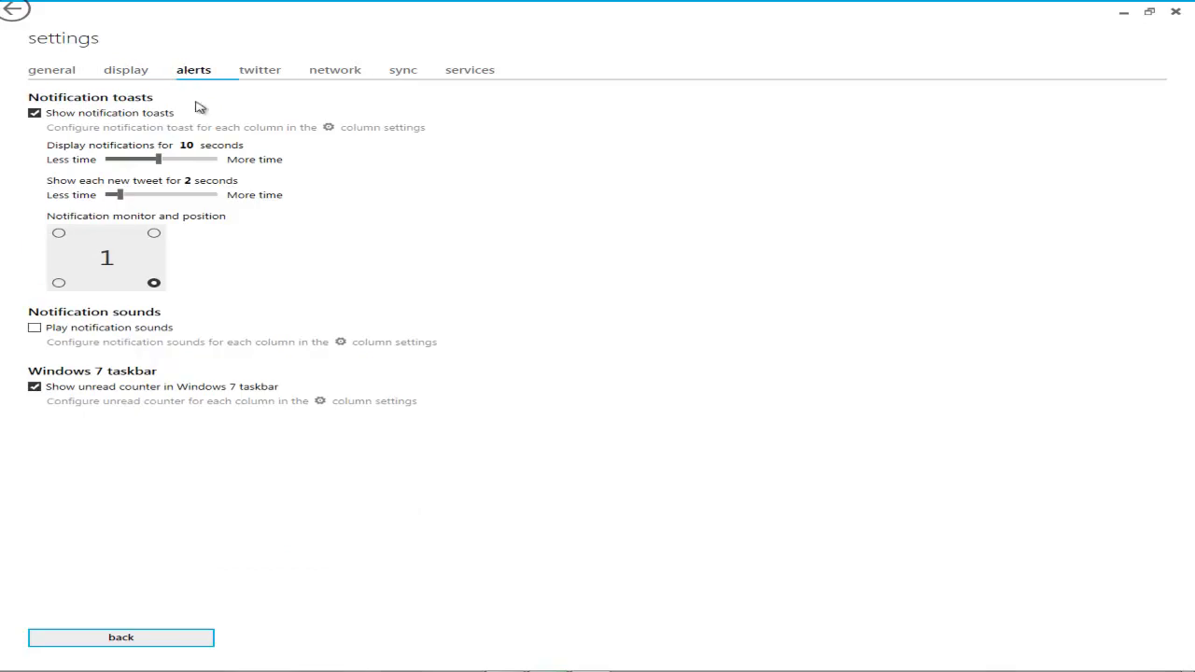
Try each notification corner, settle on top-left, then view the twitter tab settings
click(156, 284)
click(155, 234)
click(60, 236)
click(155, 236)
click(59, 234)
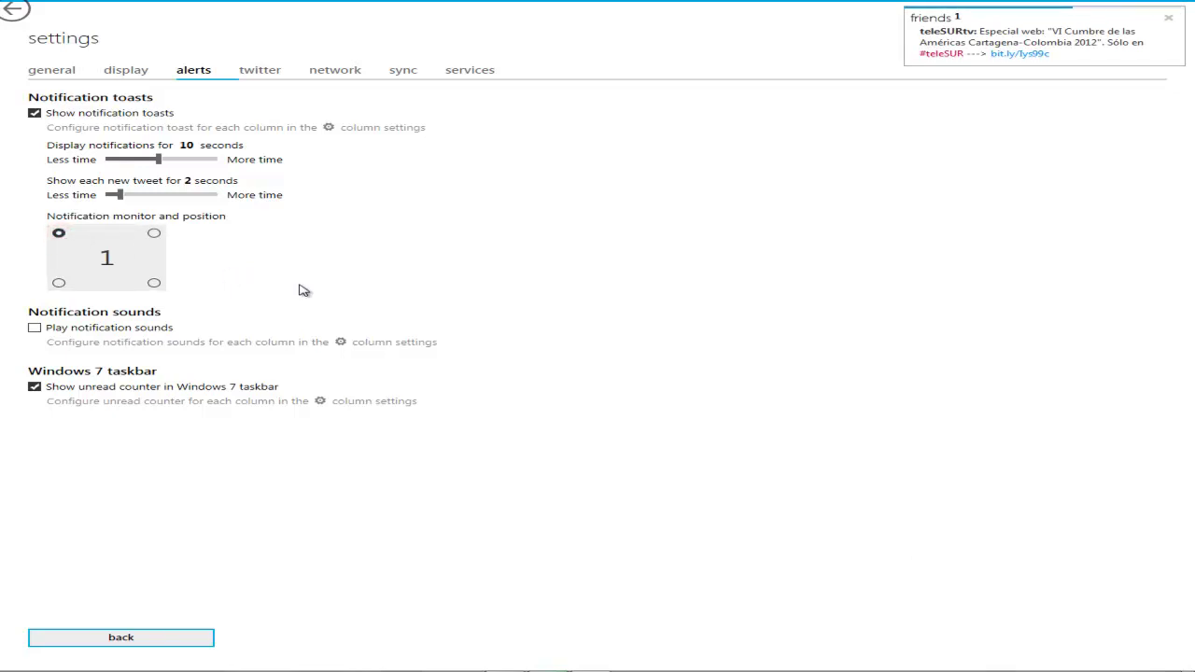
click(155, 285)
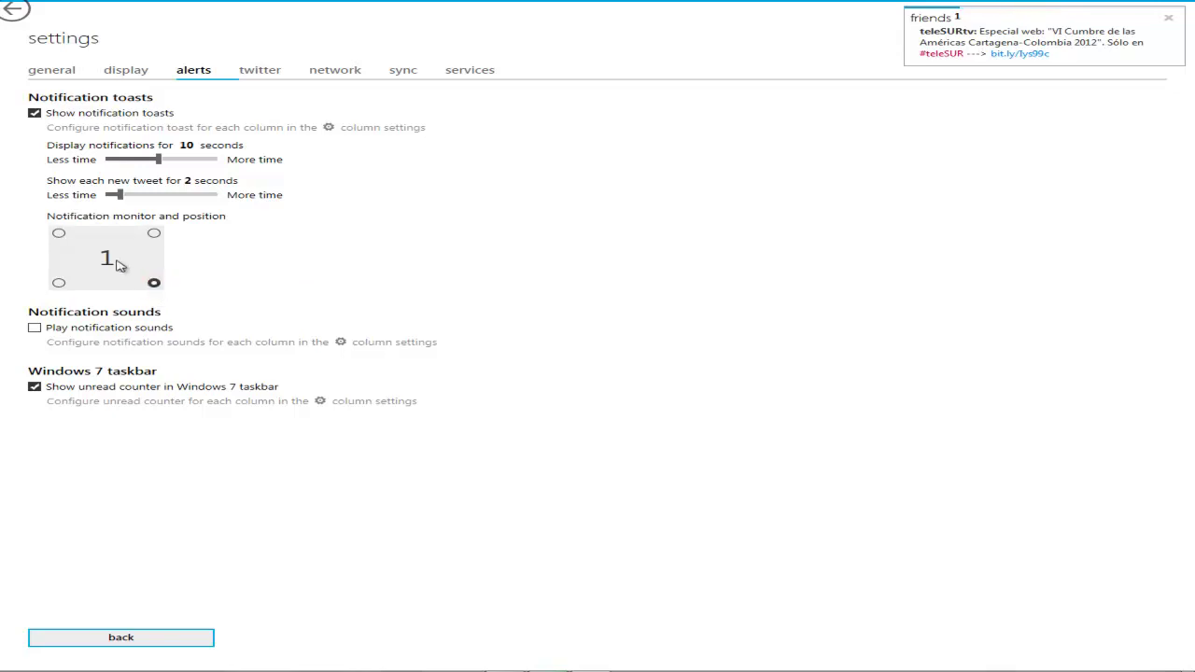
click(59, 234)
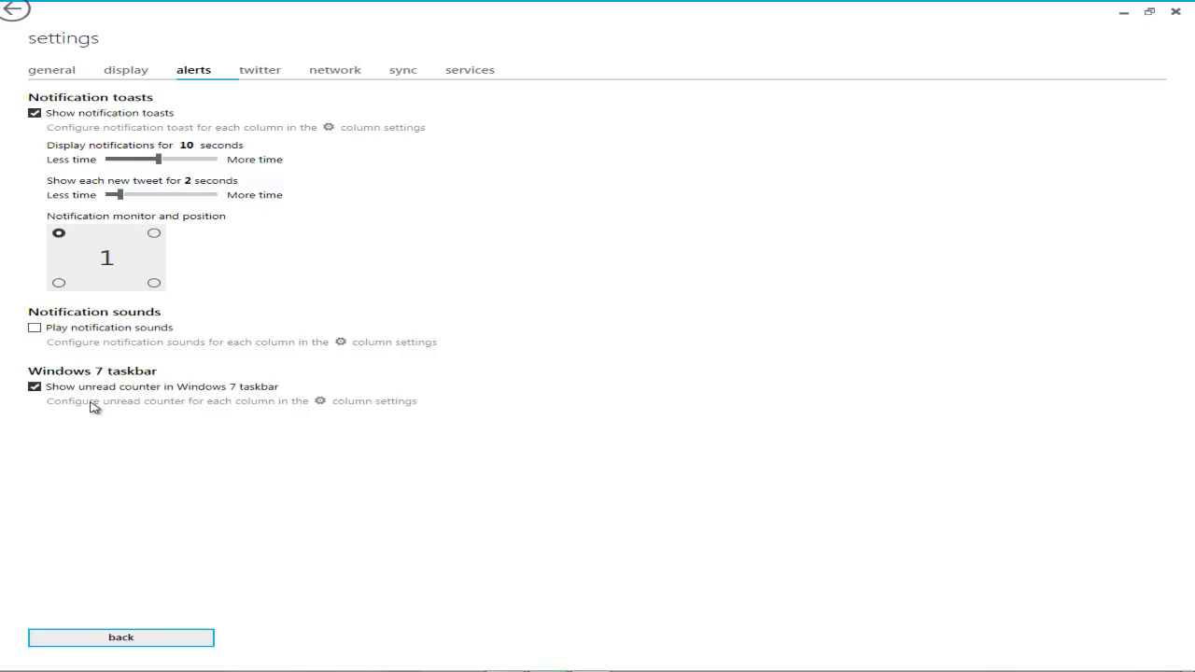
click(259, 71)
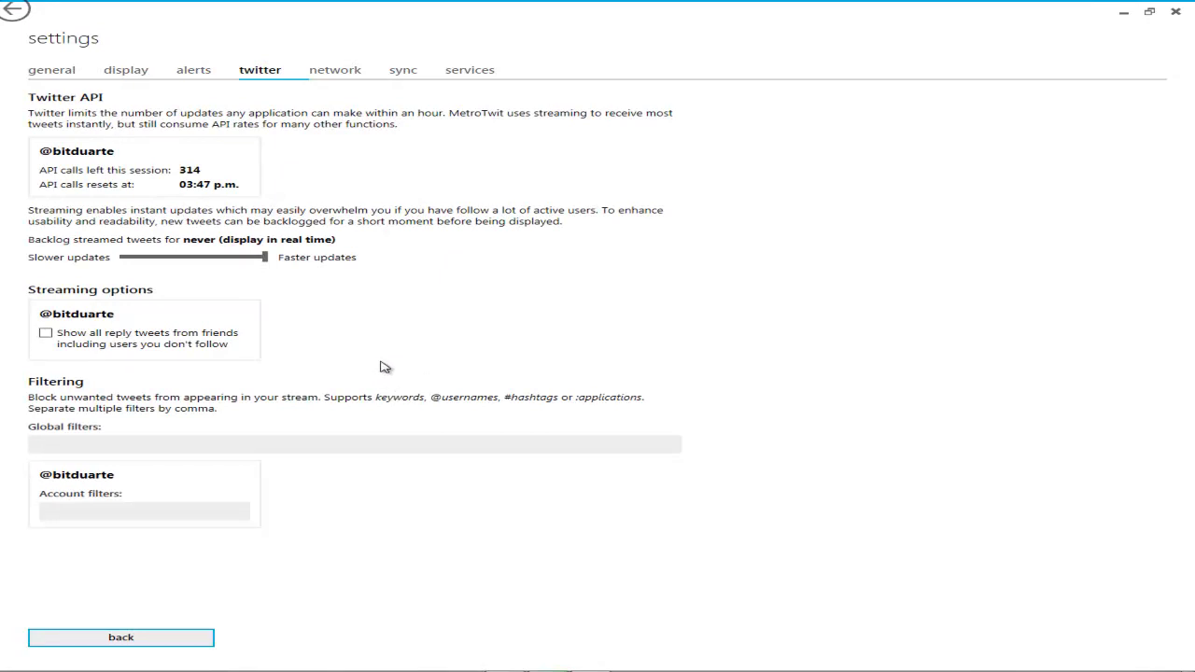
View the network, sync and services tabs, then return to the timelines
click(349, 71)
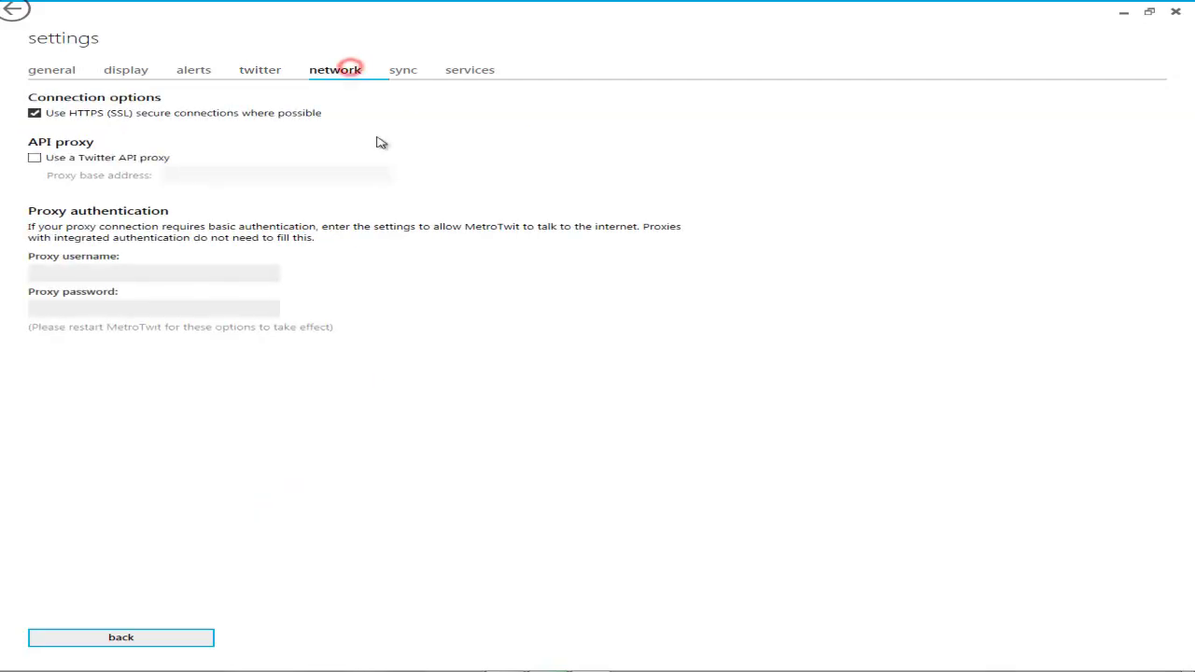
click(400, 77)
click(481, 70)
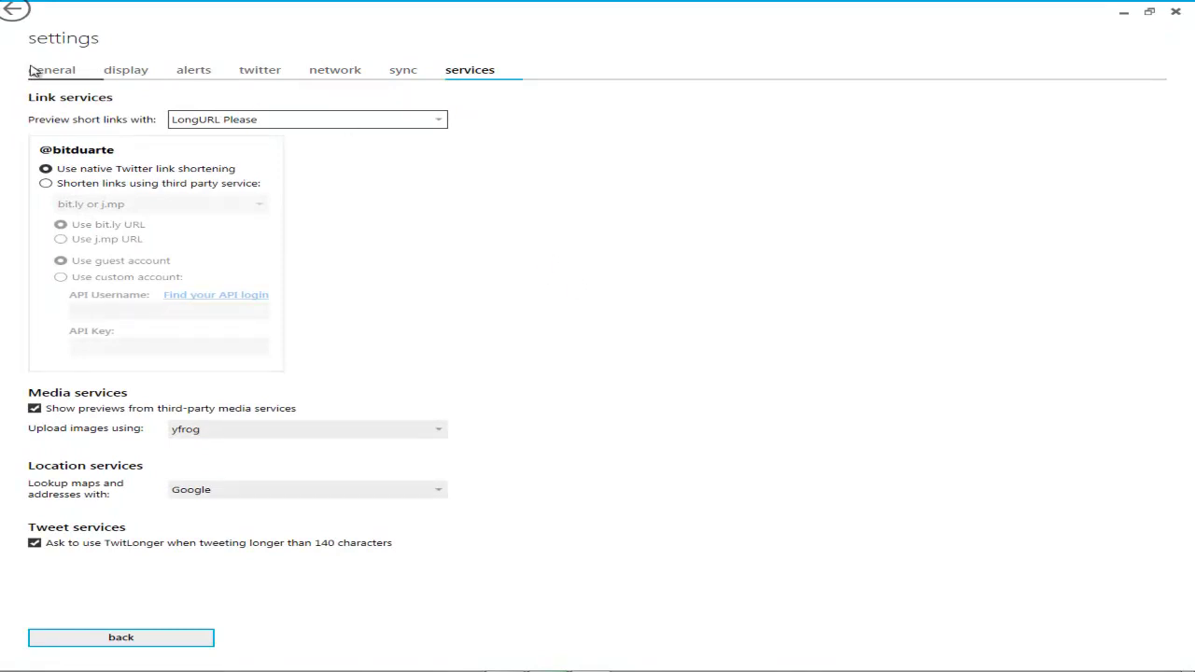
click(121, 638)
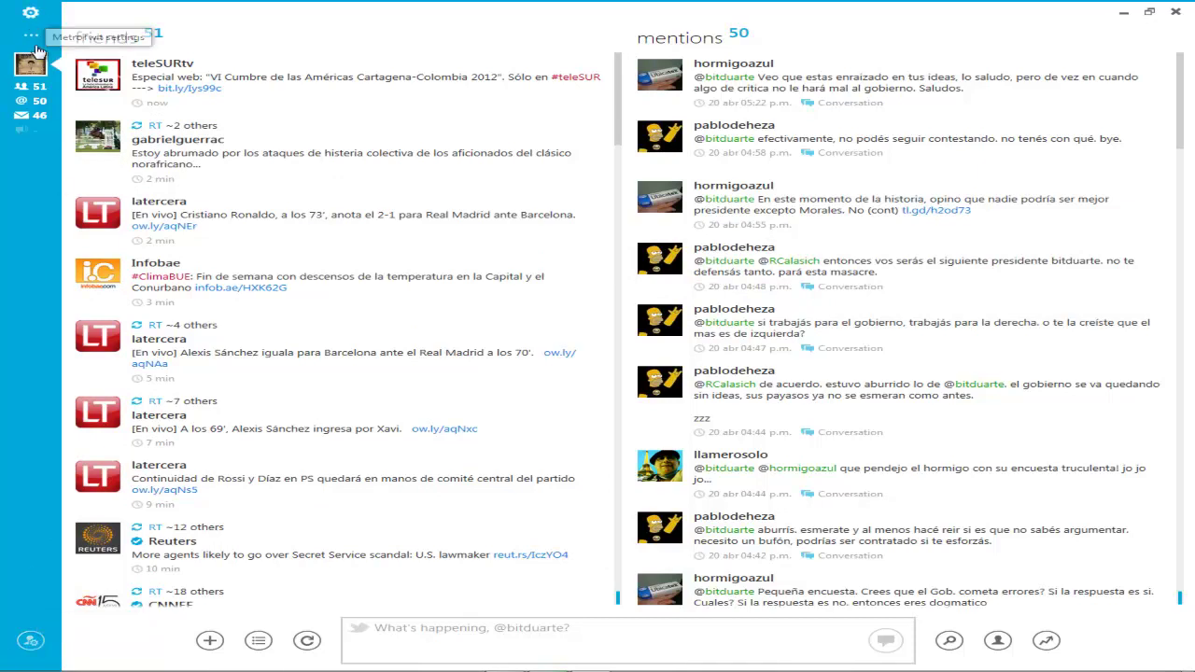
click(31, 643)
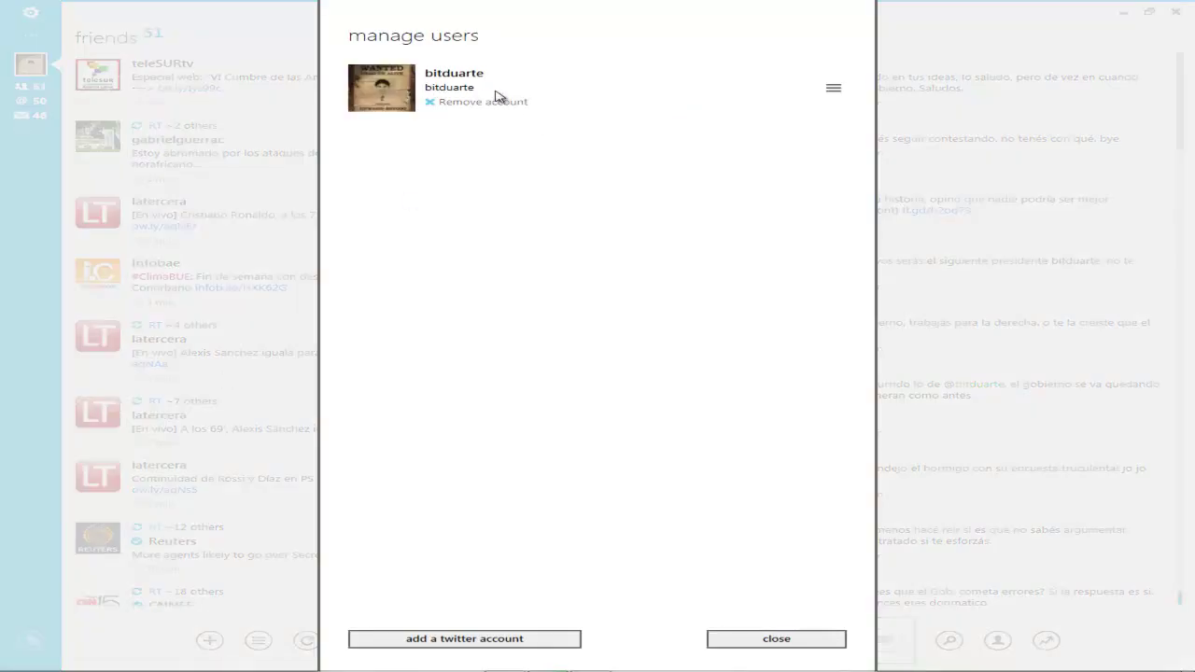
click(477, 639)
click(795, 640)
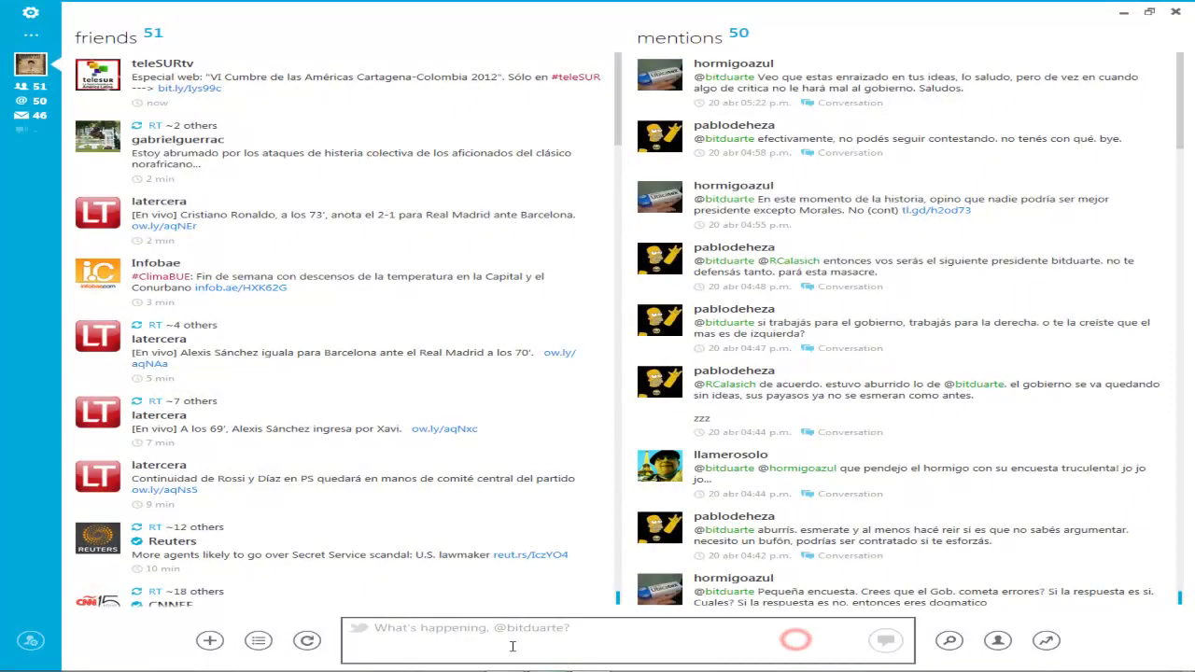
click(32, 138)
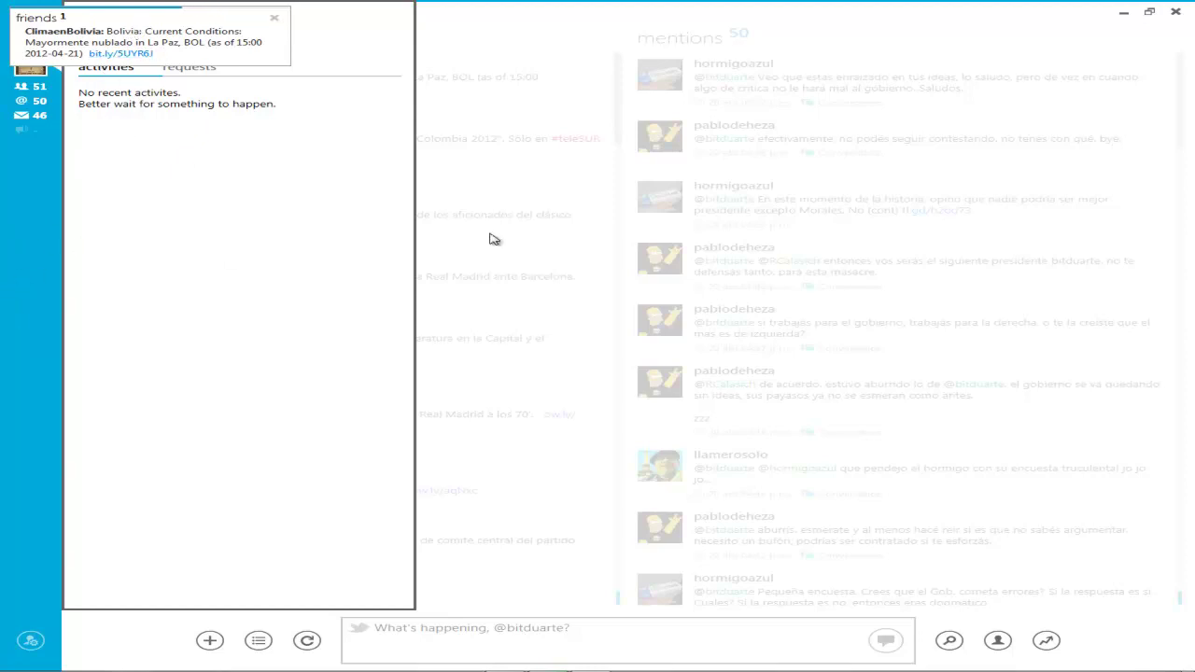
click(869, 266)
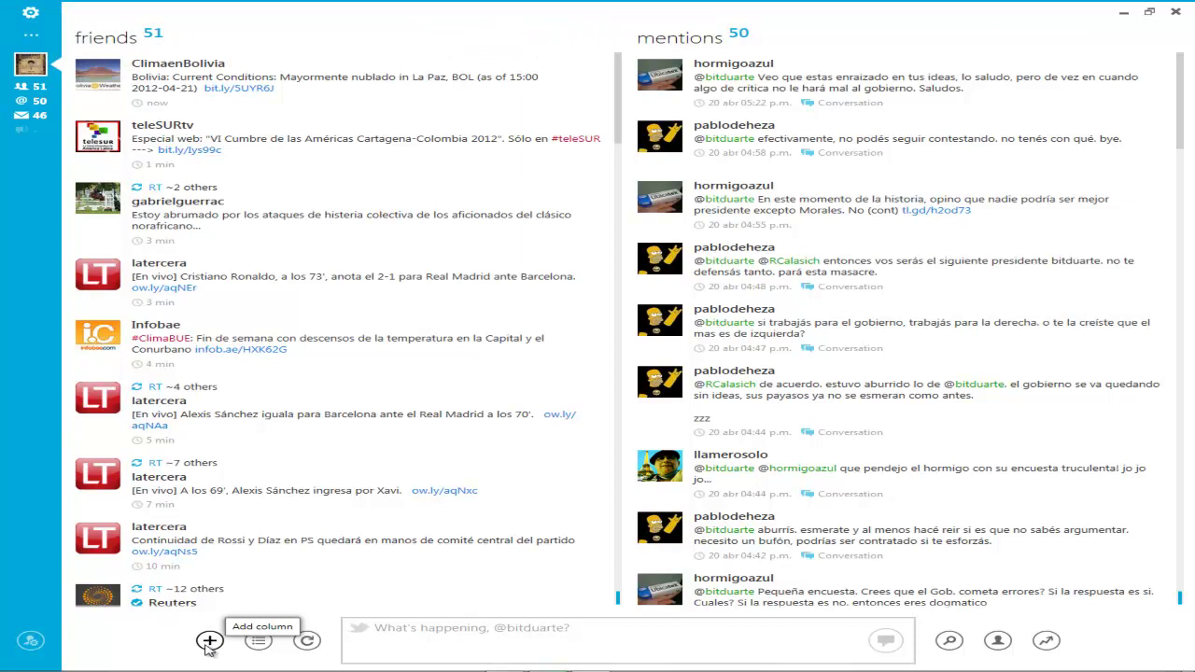
Show the Add column menu with the Search Twitter submenu expanded
click(209, 642)
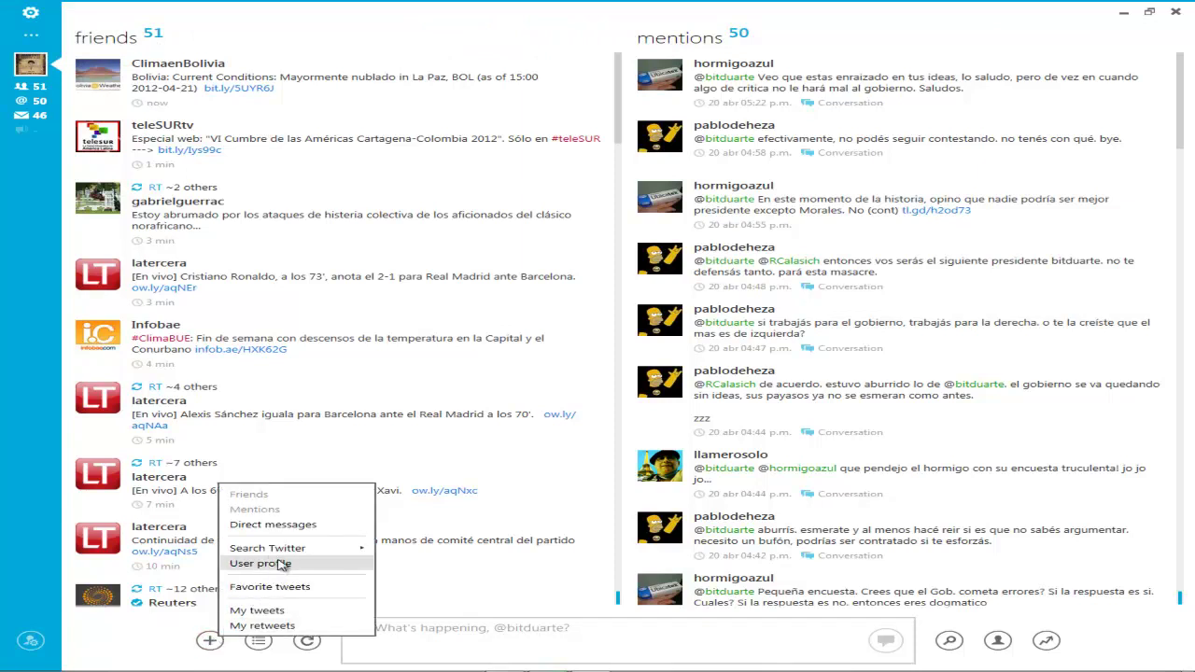
mouse_move(285, 553)
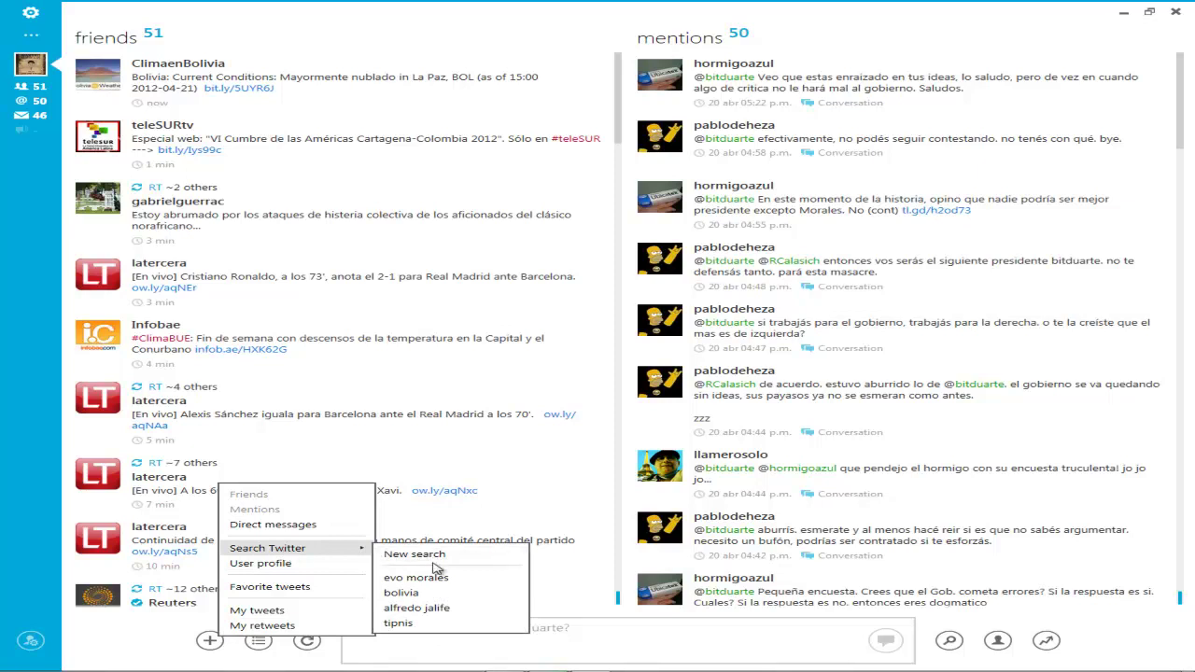